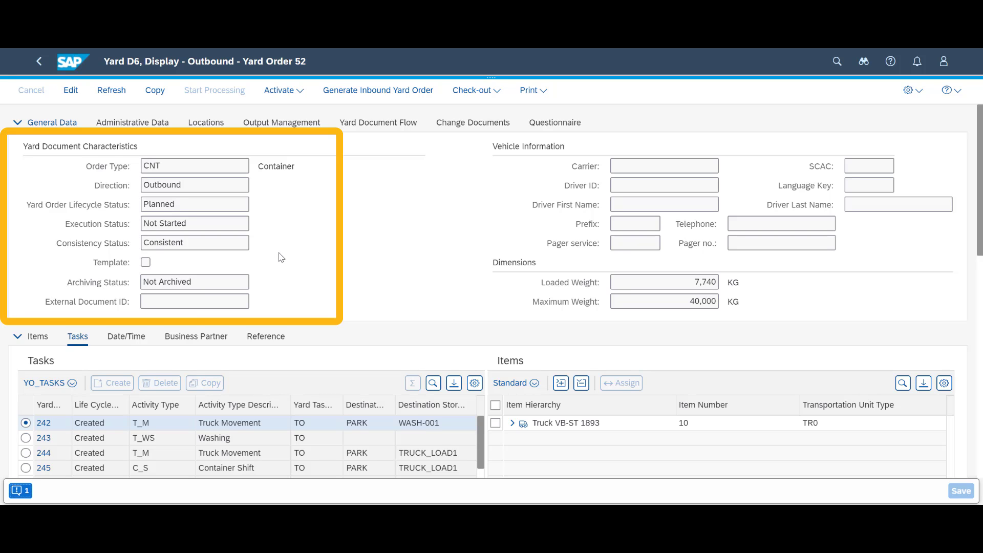
{"action": "left_click", "coordinate": [39, 340]}
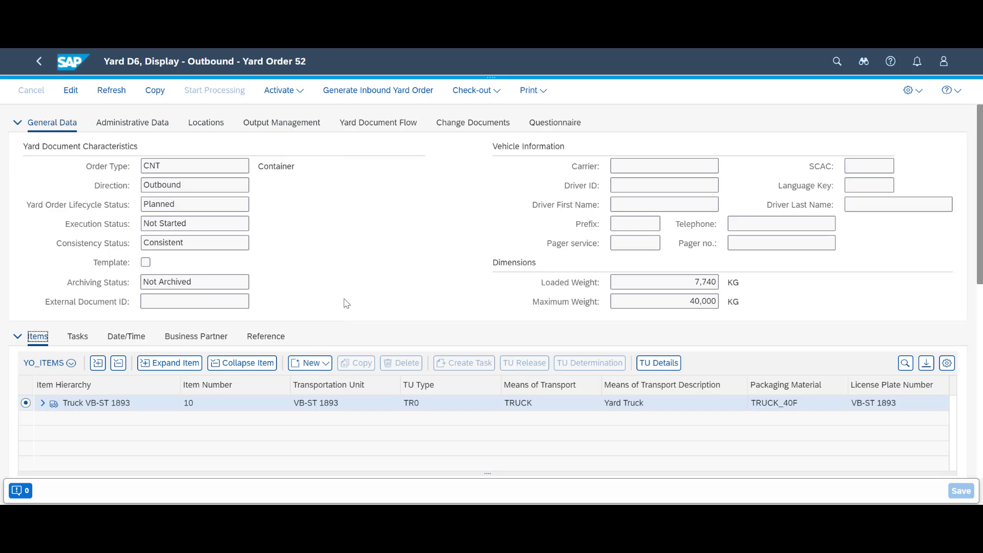
{"action": "left_click", "coordinate": [46, 405]}
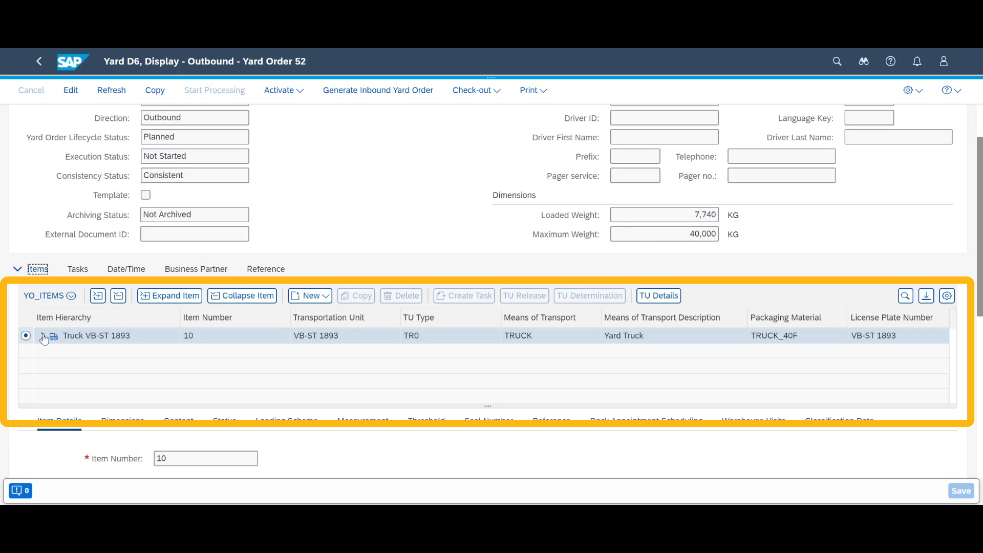
{"action": "left_click", "coordinate": [43, 335]}
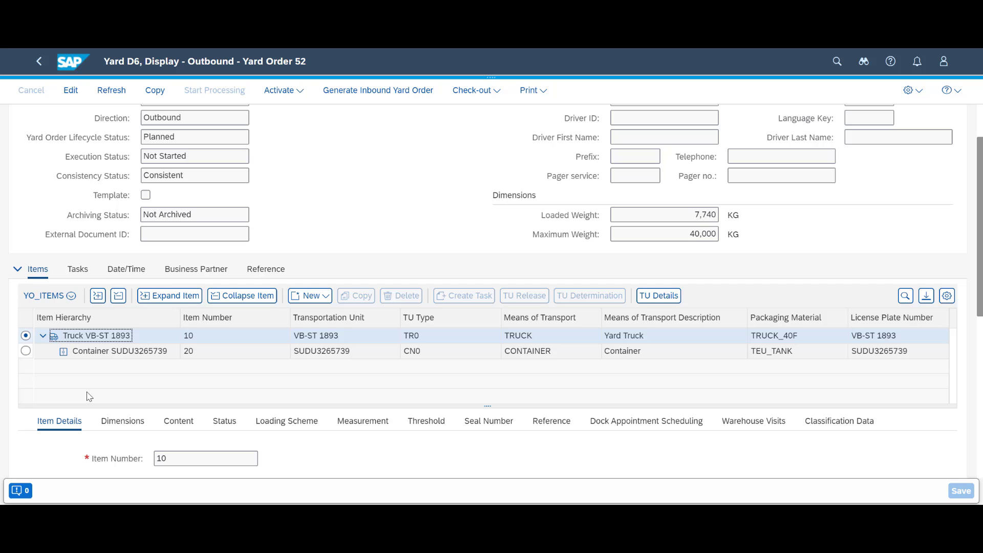
Step: Select container SUDU3265739 (item 20, TEU_TANK) and review its details showing an empty unit
{"action": "scroll", "coordinate": [107, 363], "scroll_direction": "down", "scroll_amount": 3}
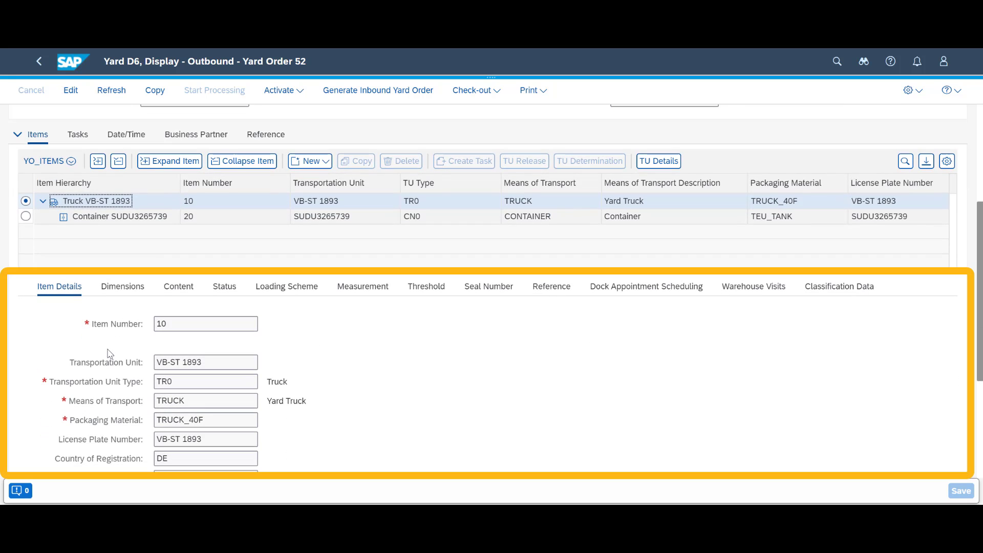
{"action": "left_click", "coordinate": [114, 220]}
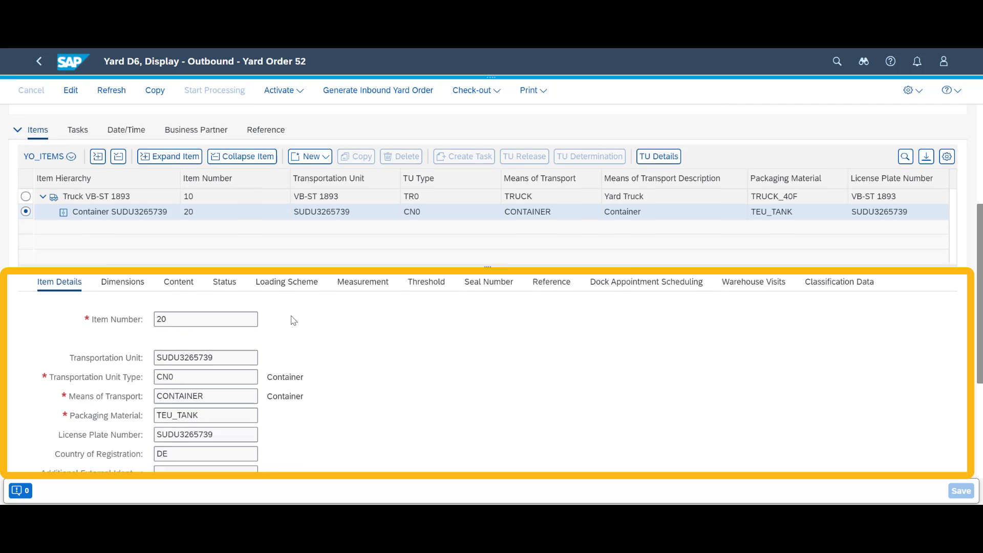
{"action": "scroll", "coordinate": [290, 320], "scroll_direction": "down", "scroll_amount": 2}
{"action": "scroll", "coordinate": [294, 321], "scroll_direction": "down", "scroll_amount": 2}
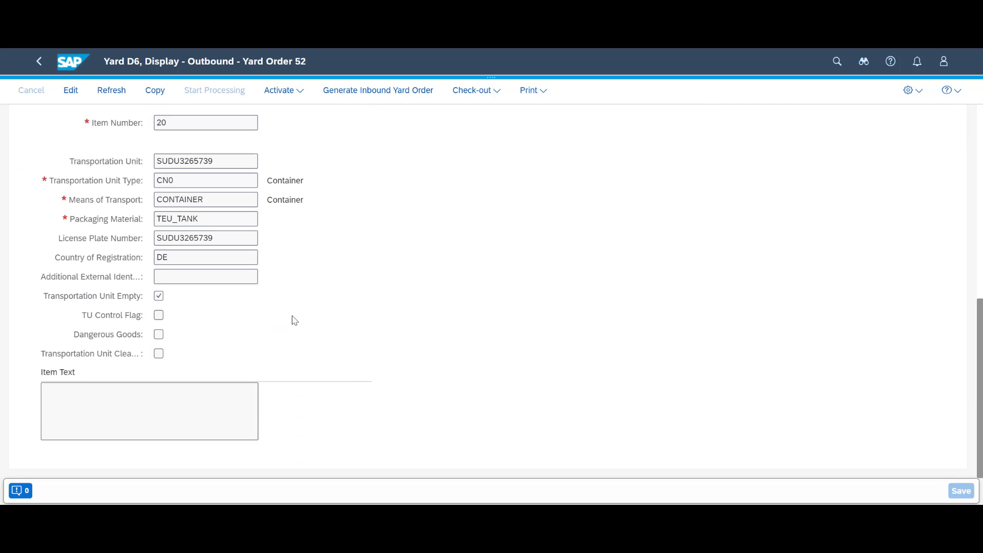
{"action": "scroll", "coordinate": [294, 320], "scroll_direction": "up", "scroll_amount": 5}
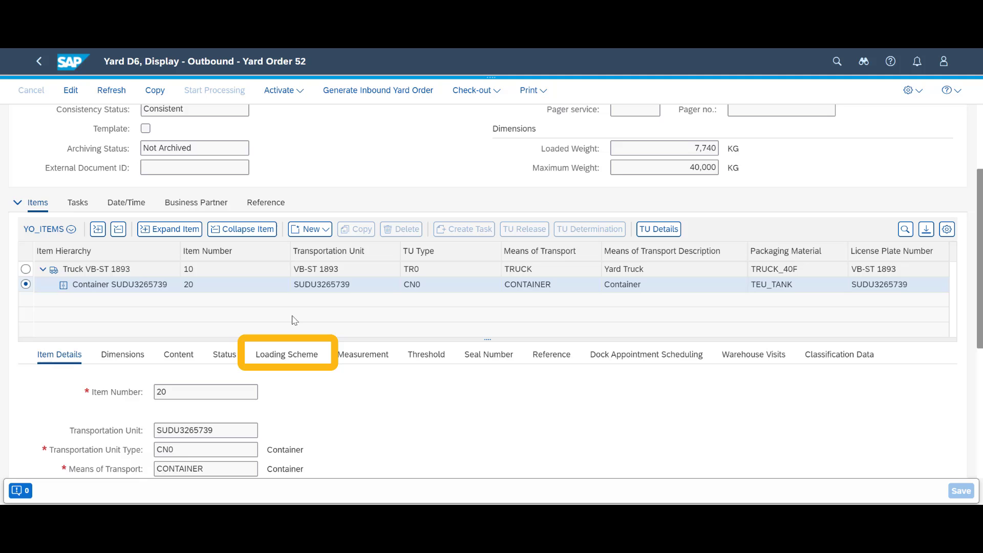
Step: Review the truck's CON_TRAILER loading layout and positioning, then list yard order 52's four tasks
{"action": "left_click", "coordinate": [285, 357]}
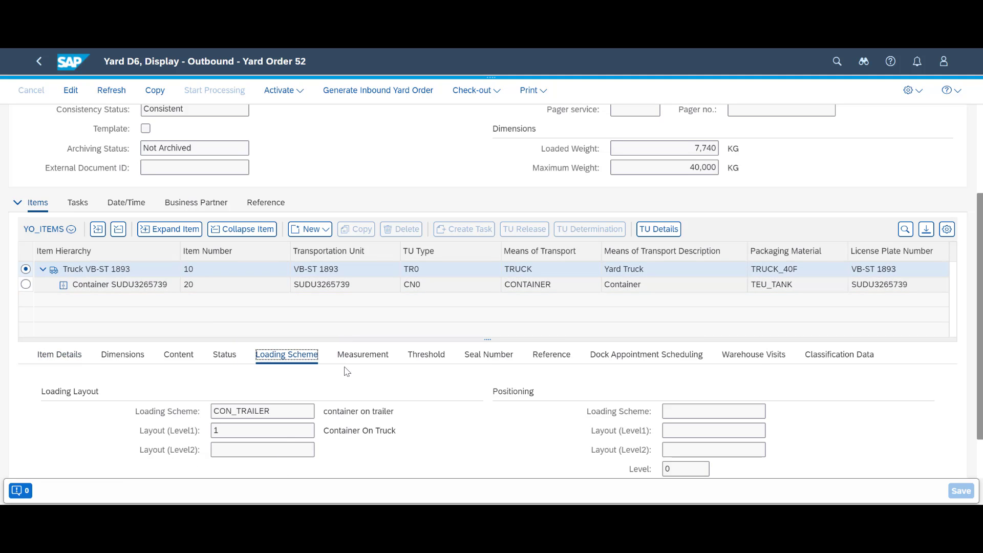
{"action": "scroll", "coordinate": [347, 371], "scroll_direction": "down", "scroll_amount": 1}
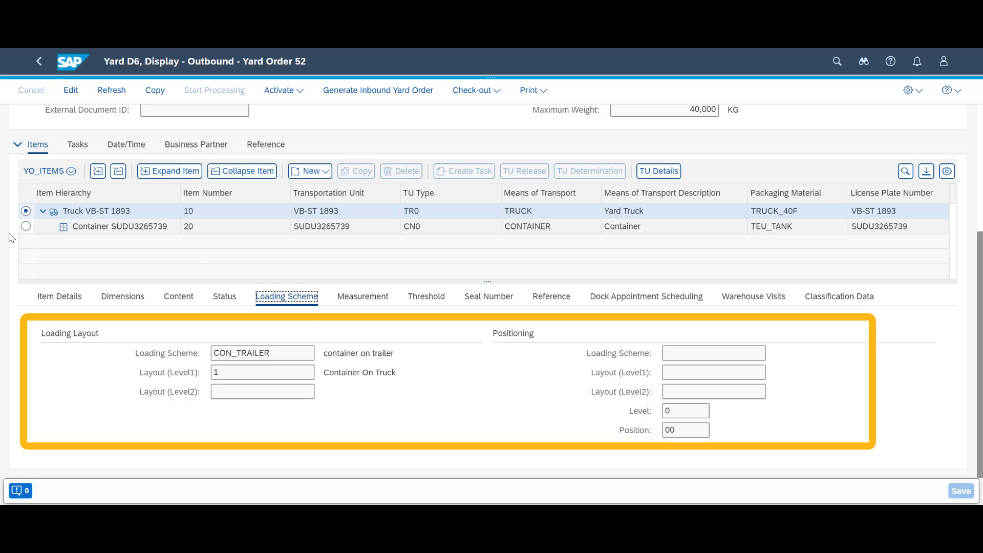
{"action": "left_click", "coordinate": [24, 228]}
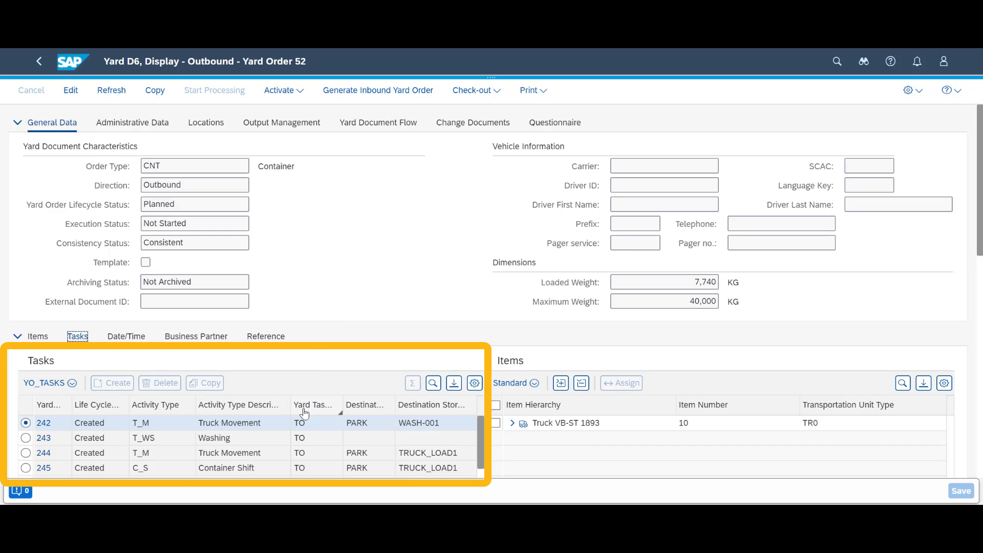
{"action": "scroll", "coordinate": [348, 420], "scroll_direction": "down", "scroll_amount": 2}
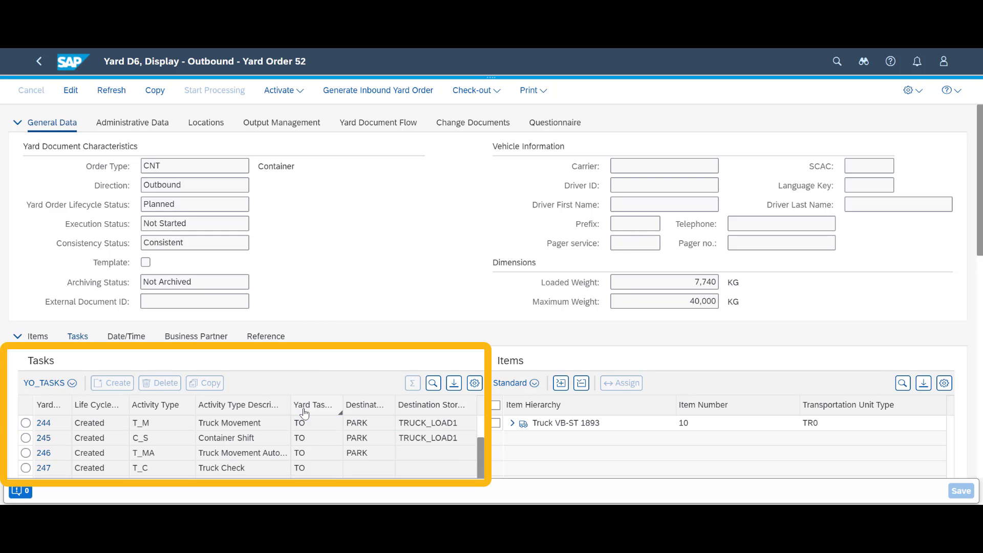
{"action": "scroll", "coordinate": [349, 421], "scroll_direction": "up", "scroll_amount": 2}
{"action": "left_click", "coordinate": [400, 423]}
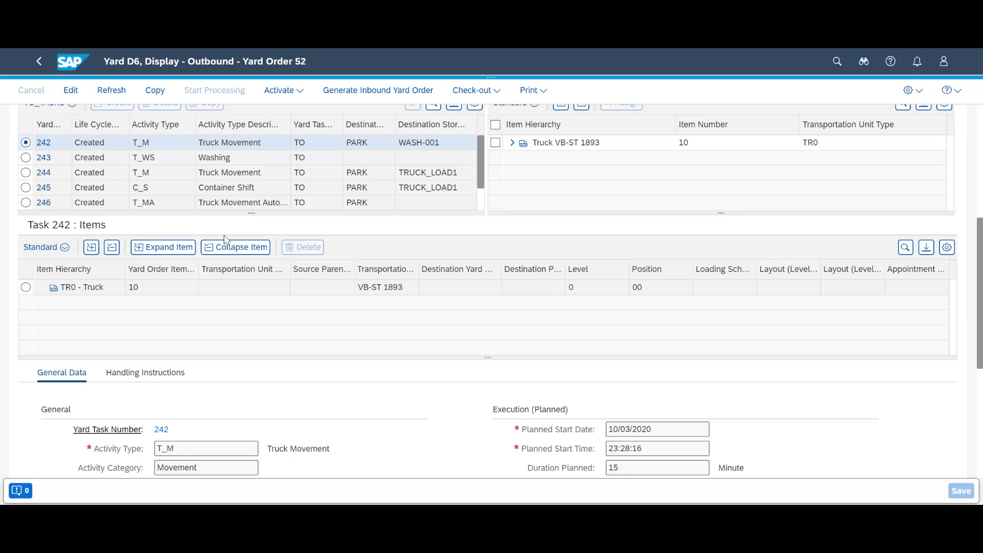
{"action": "scroll", "coordinate": [283, 303], "scroll_direction": "down", "scroll_amount": 5}
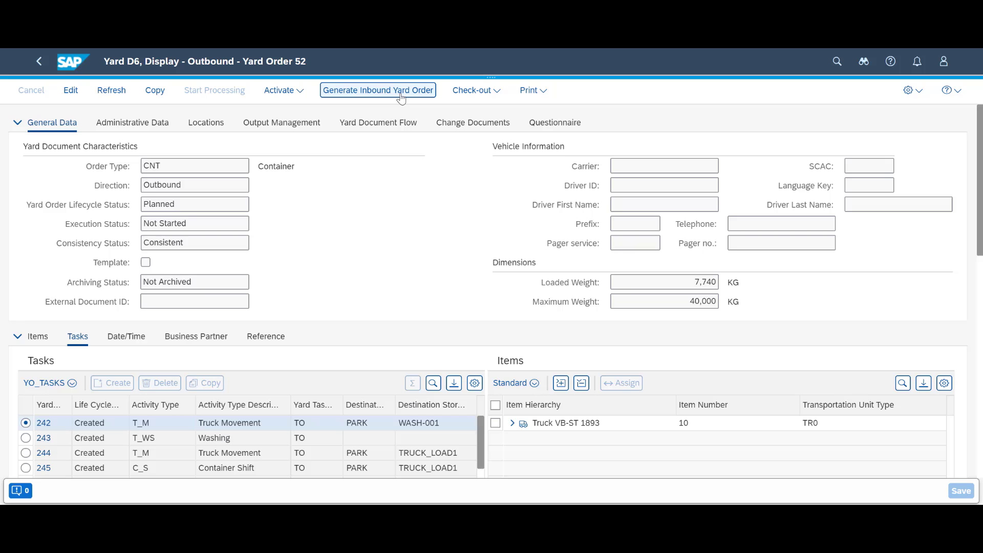
Step: Generate inbound yard order 53 and save it with the freight order reference number
{"action": "left_click", "coordinate": [401, 98]}
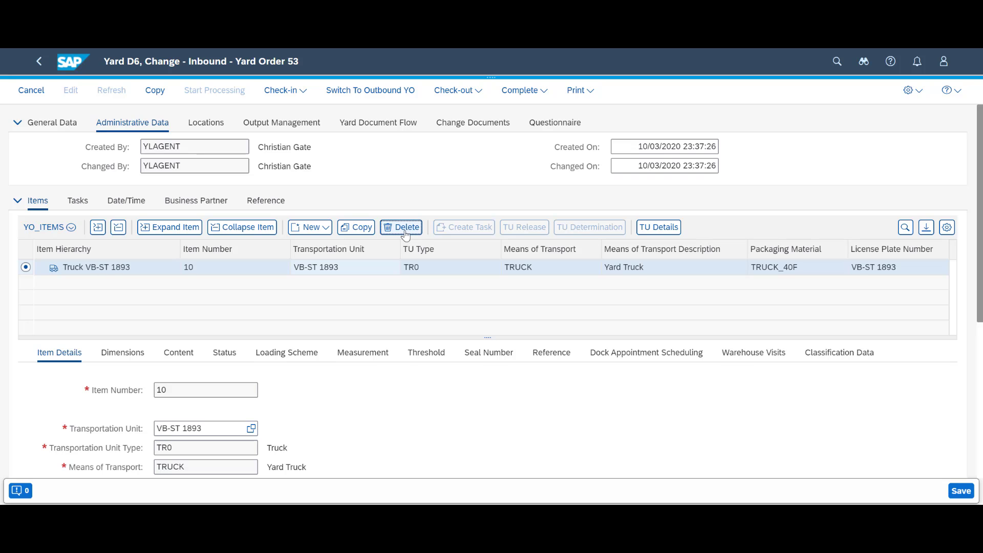
{"action": "left_click", "coordinate": [266, 201]}
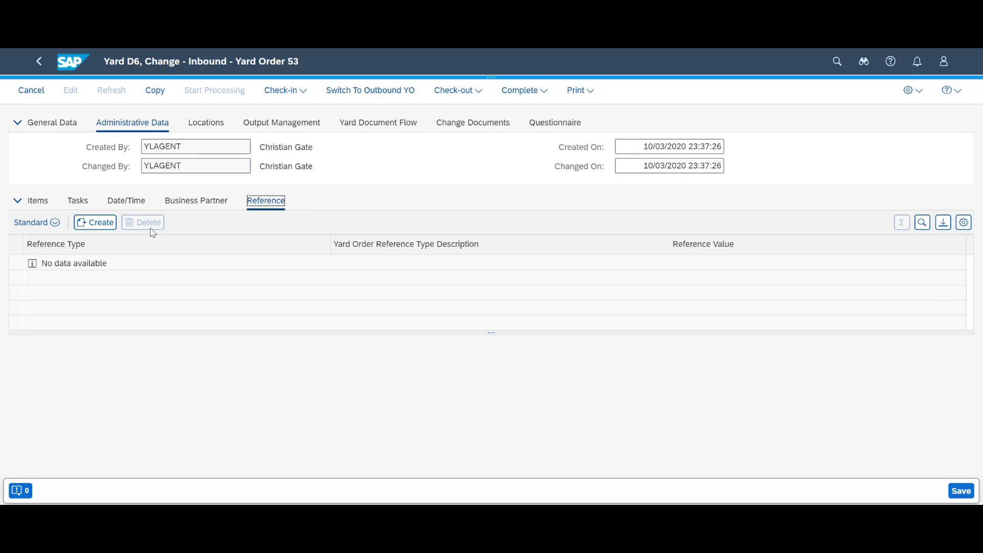
{"action": "left_click", "coordinate": [95, 222]}
{"action": "left_click", "coordinate": [671, 261]}
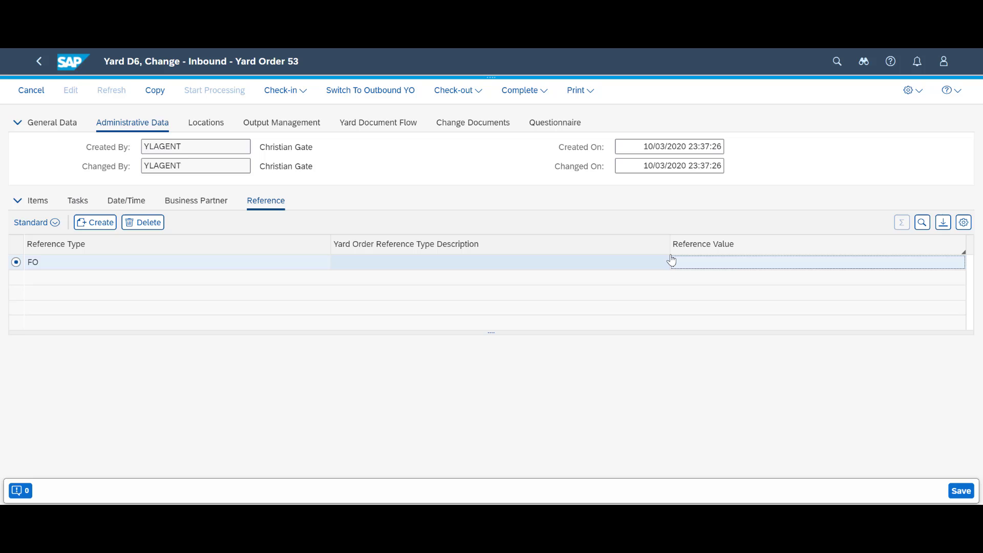
{"action": "type", "text": "TROND002"}
{"action": "key", "text": "ctrl+s"}
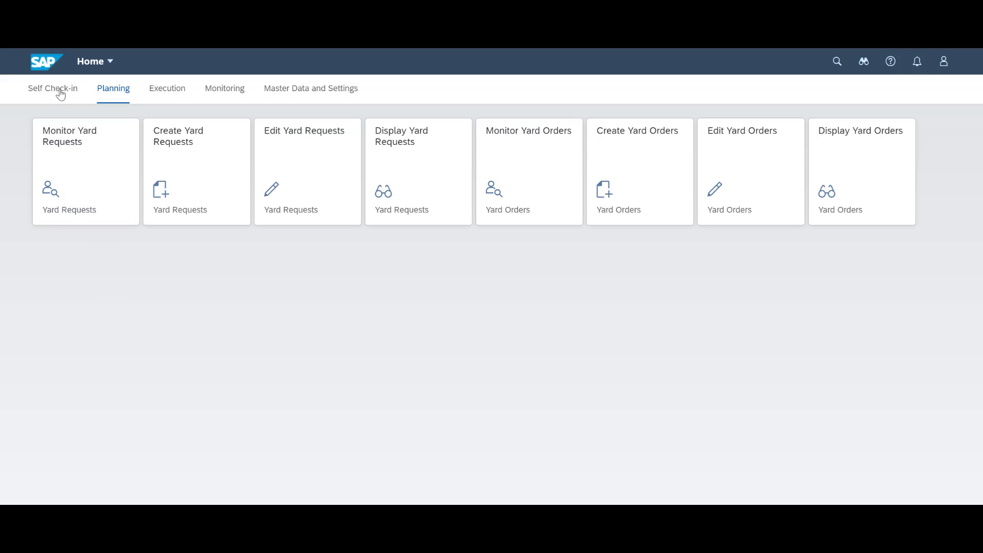
Step: Run Self Check-In in English with the freight order's document number, advancing to step 2
{"action": "left_click", "coordinate": [58, 93]}
{"action": "left_click", "coordinate": [67, 146]}
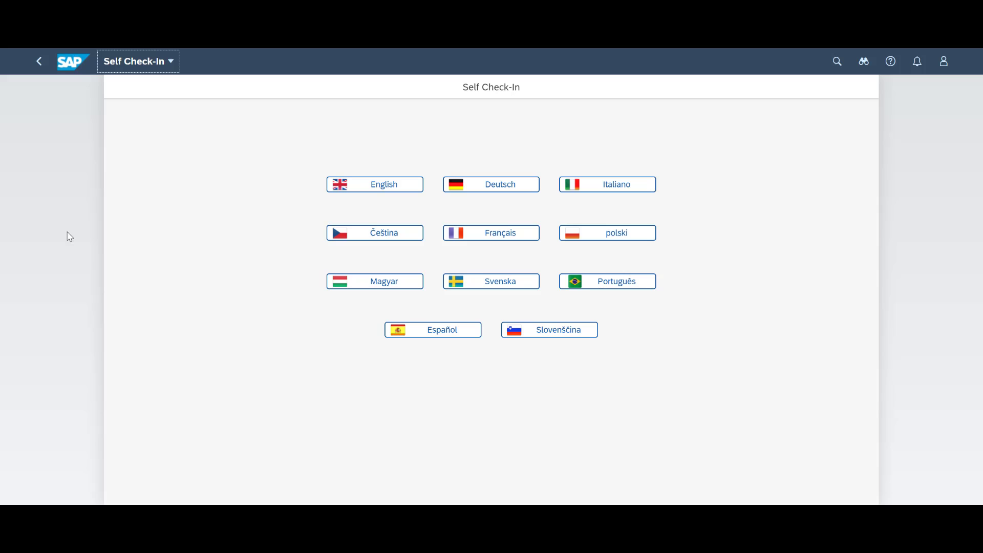
{"action": "left_click", "coordinate": [383, 188]}
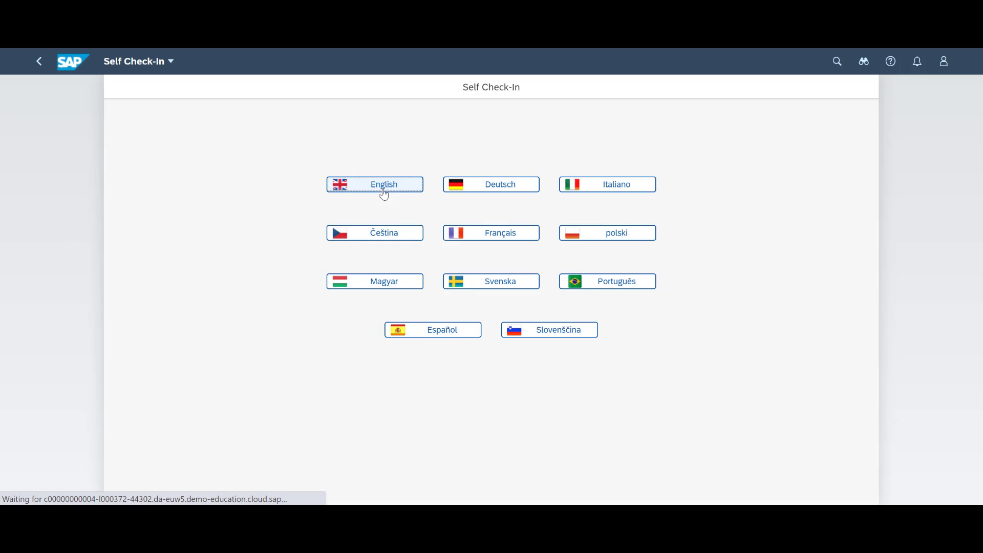
{"action": "left_click", "coordinate": [441, 267]}
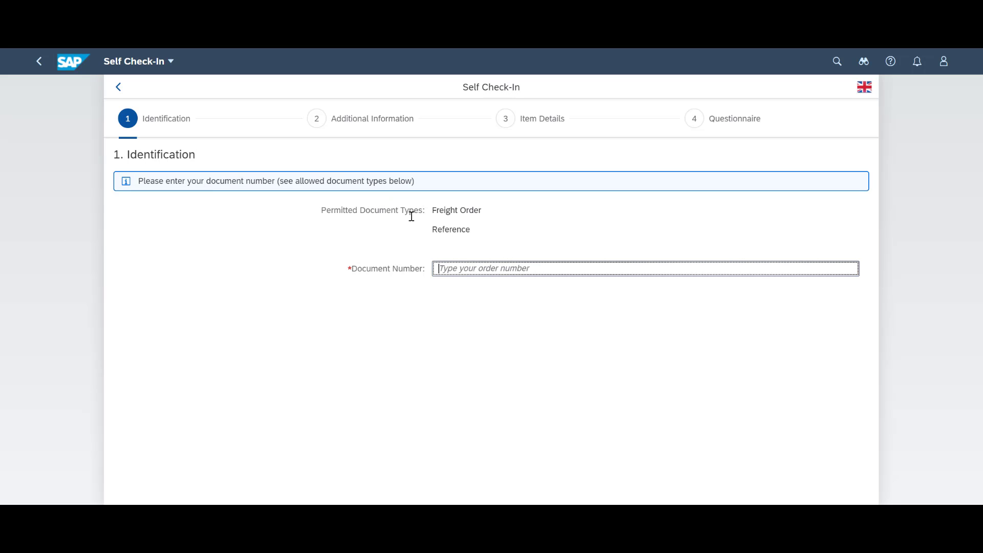
{"action": "type", "text": "TRON"}
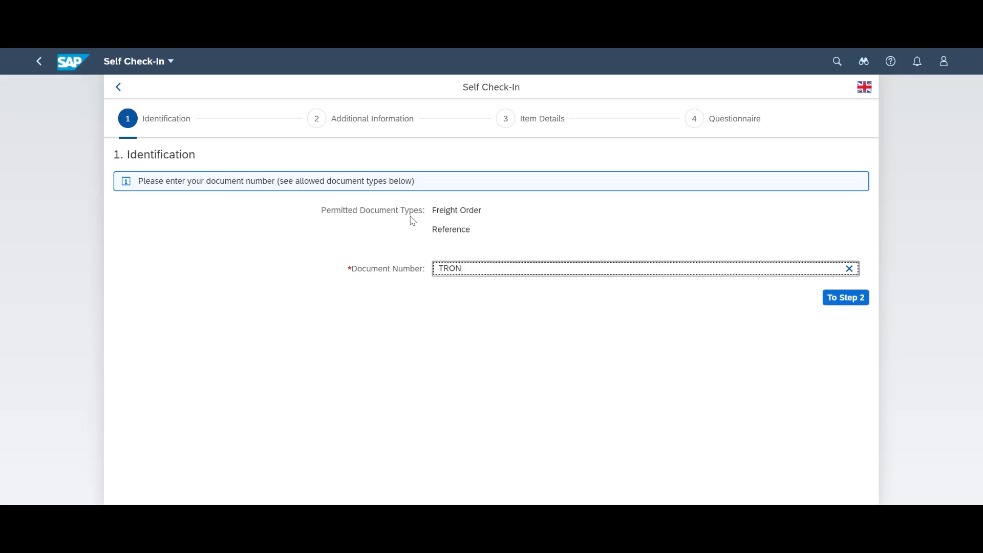
{"action": "type", "text": "D002"}
{"action": "left_click", "coordinate": [865, 297]}
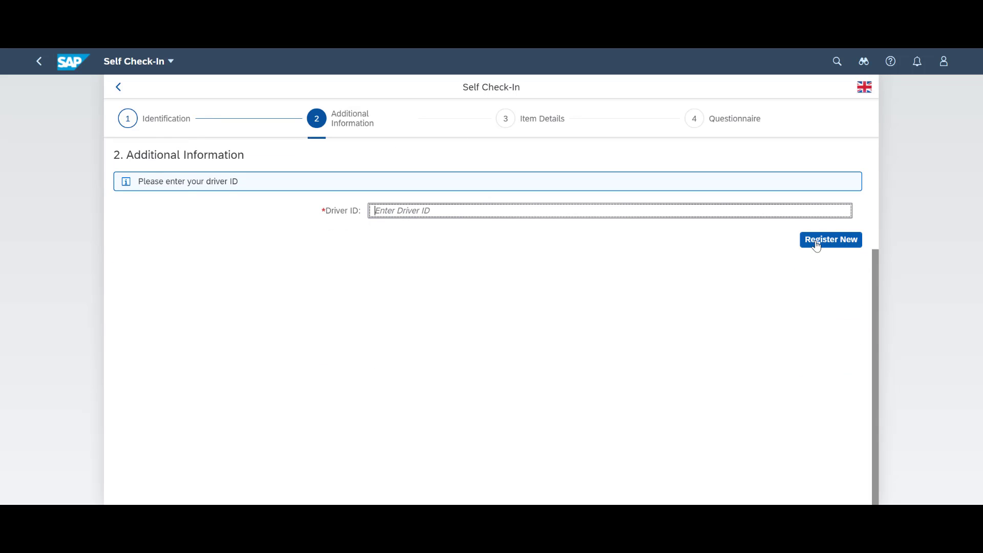
Step: Register a new driver by entering the driver's first and last name
{"action": "left_click", "coordinate": [817, 241]}
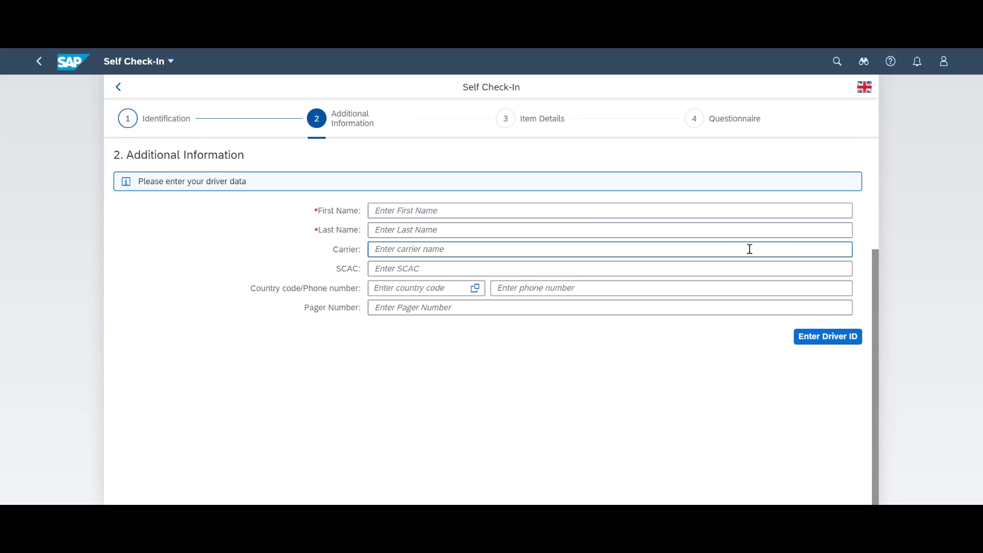
{"action": "left_click", "coordinate": [449, 207]}
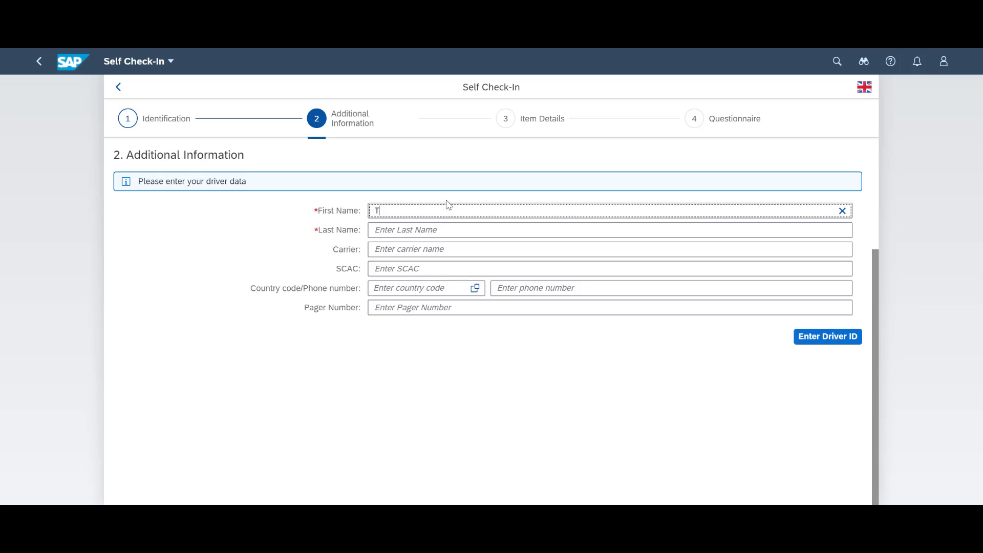
{"action": "key", "text": "Tab"}
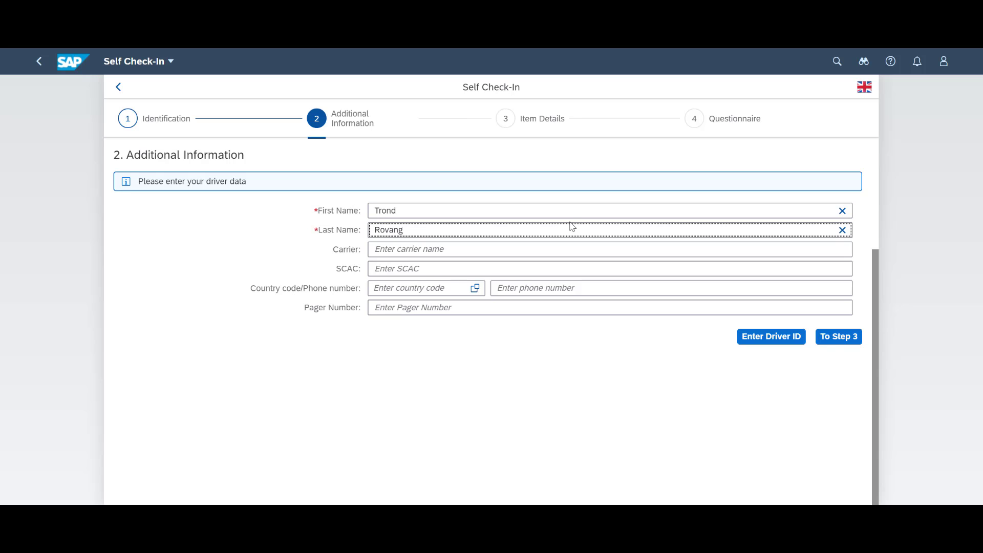
{"action": "key", "text": "Tab"}
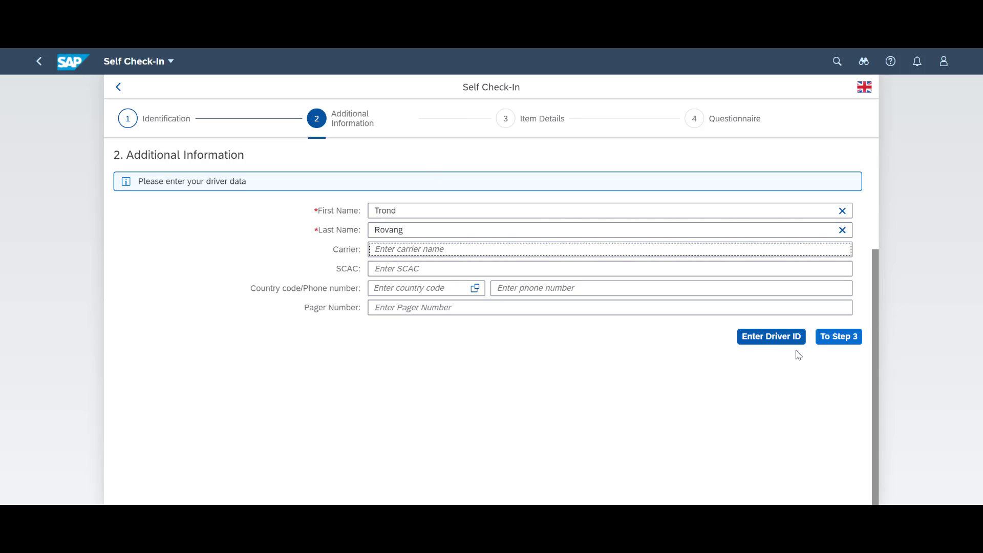
Step: Enter truck VB-ST 1893's item details in step 3, with country of origin DE
{"action": "left_click", "coordinate": [830, 346]}
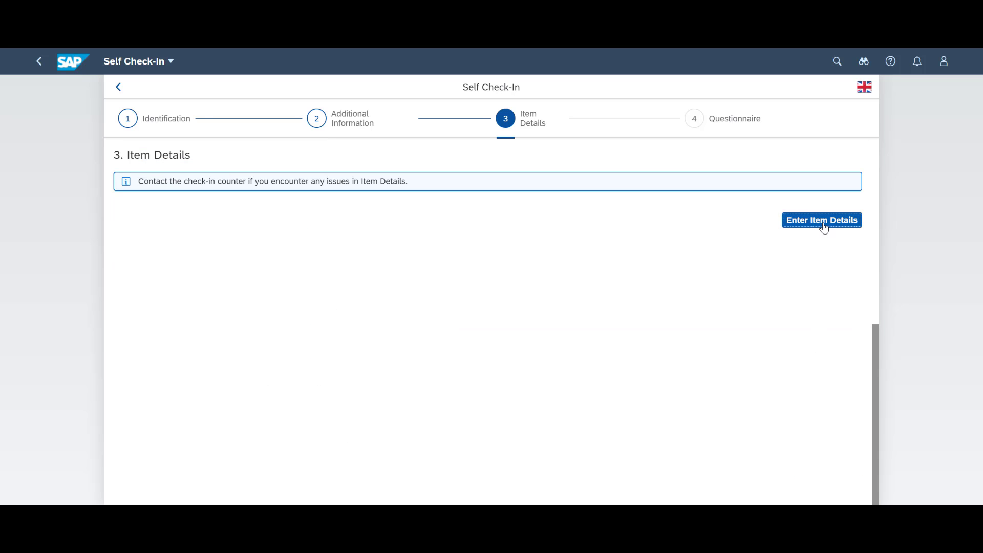
{"action": "left_click", "coordinate": [823, 224]}
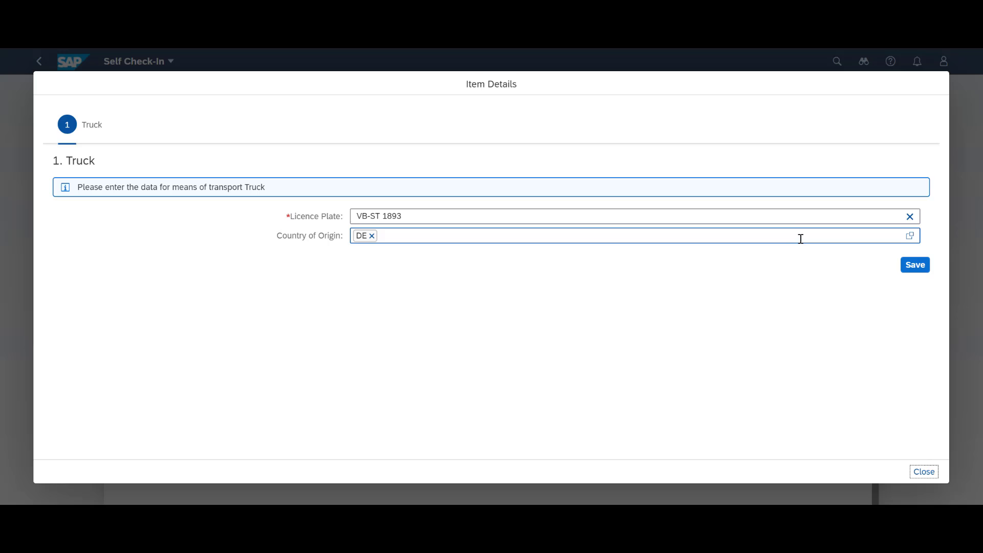
{"action": "left_click", "coordinate": [411, 237]}
Step: Save the truck item, review the summary and submit the check-in to CHECKPOINT-INBW
{"action": "left_click", "coordinate": [909, 265]}
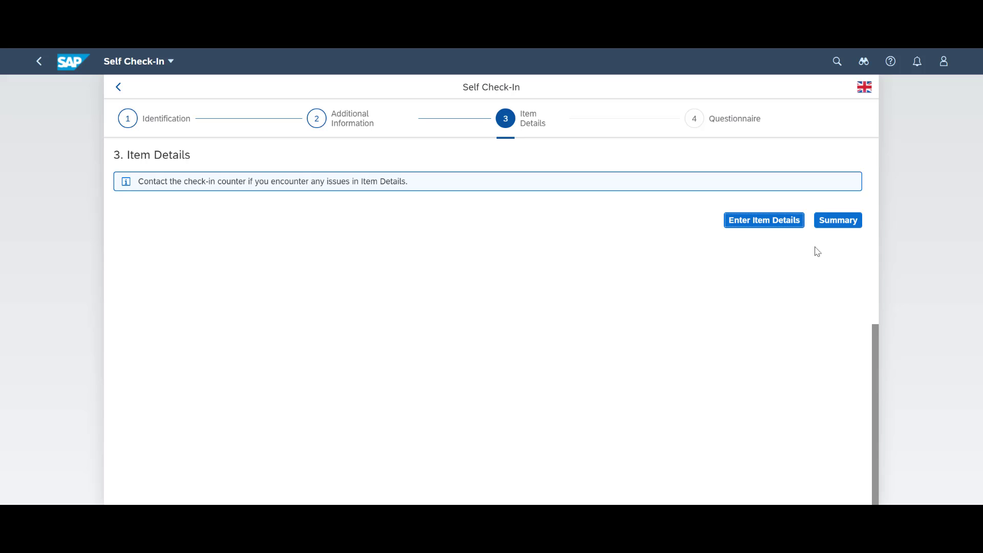
{"action": "left_click", "coordinate": [846, 224]}
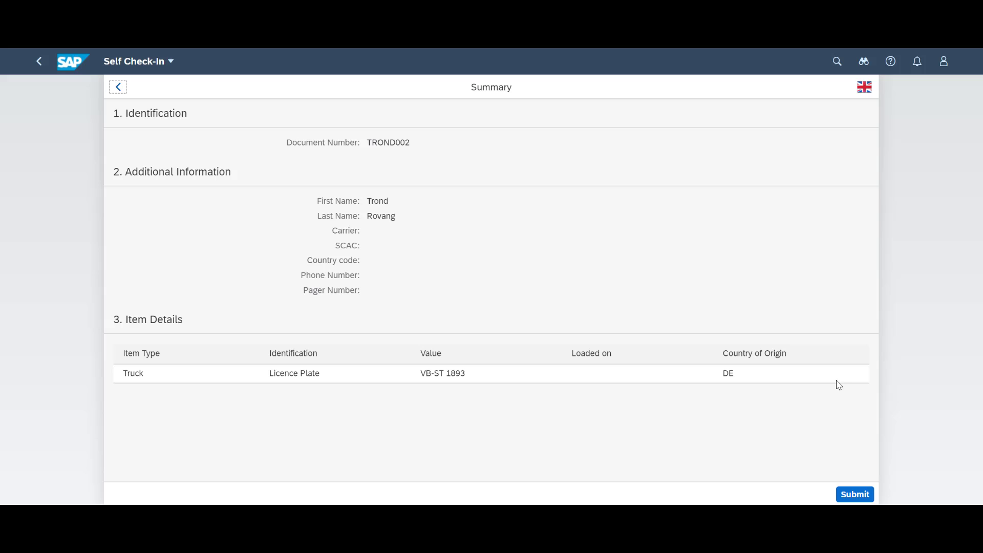
{"action": "left_click", "coordinate": [856, 493]}
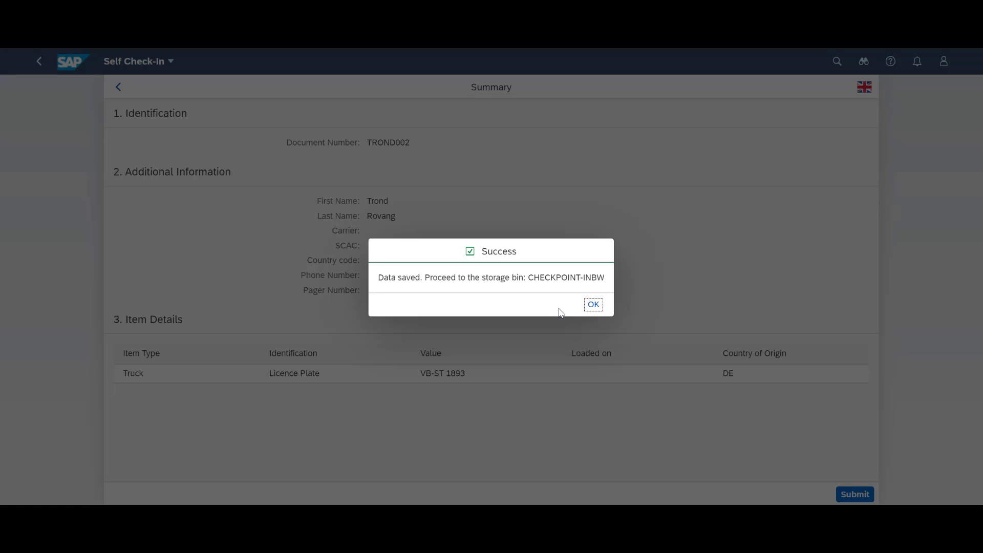
{"action": "left_click", "coordinate": [594, 305]}
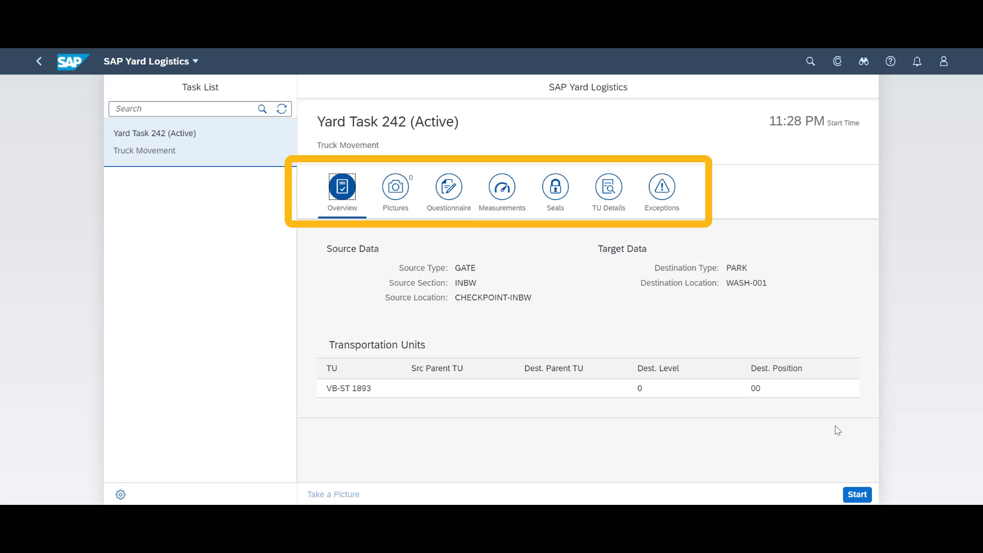
Step: Start and confirm truck movement task 242
{"action": "left_click", "coordinate": [858, 495]}
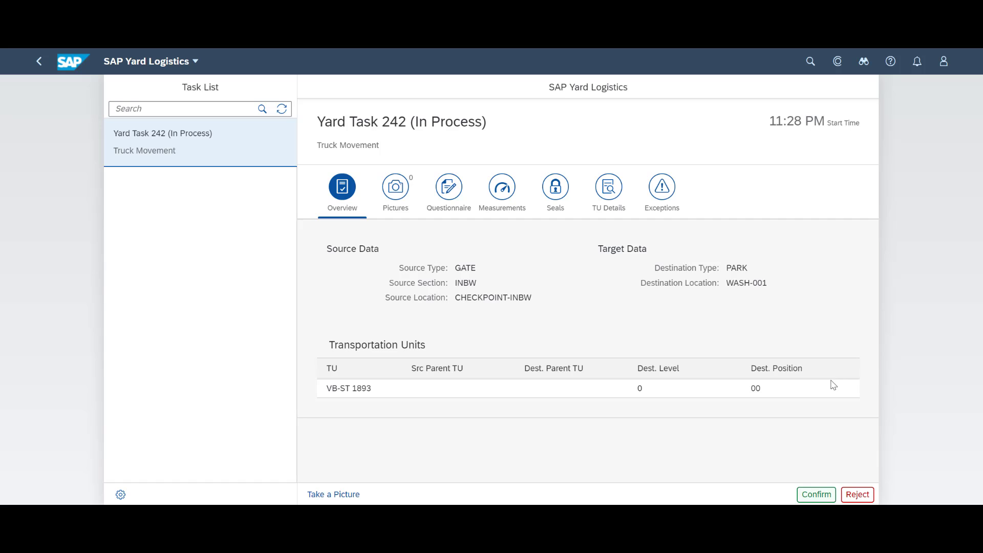
{"action": "left_click", "coordinate": [816, 495]}
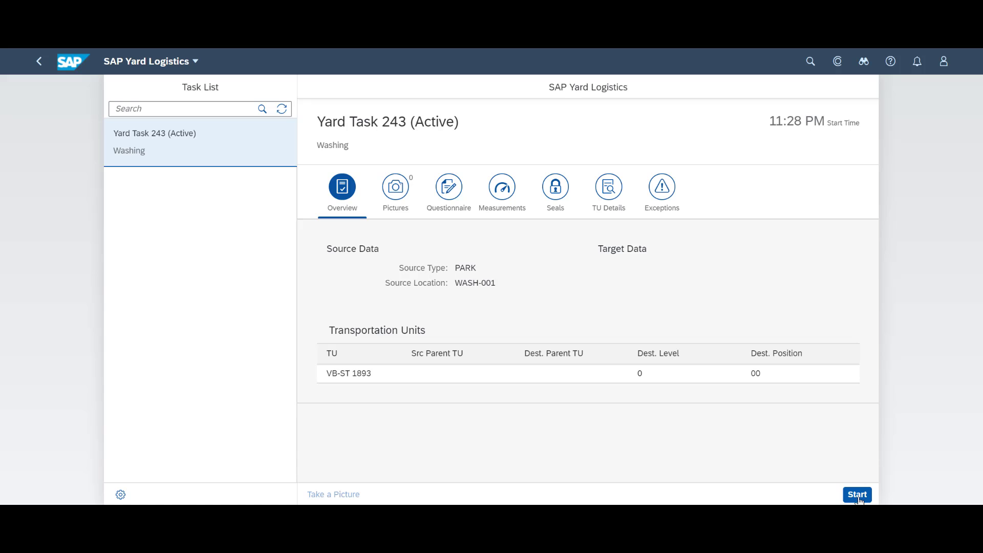
Step: Start and confirm washing task 243 and truck movement task 244 to TRUCK_LOAD1
{"action": "left_click", "coordinate": [857, 495]}
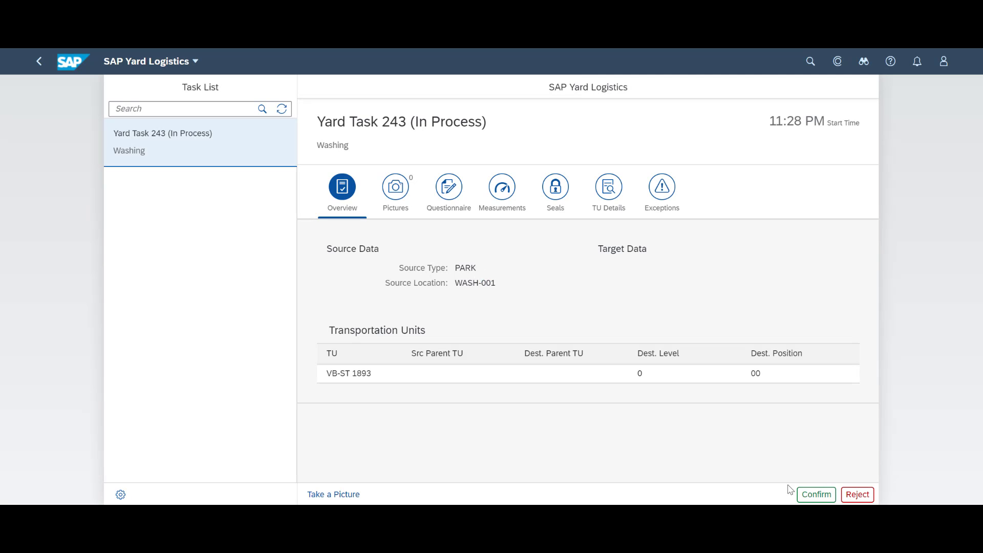
{"action": "left_click", "coordinate": [816, 494]}
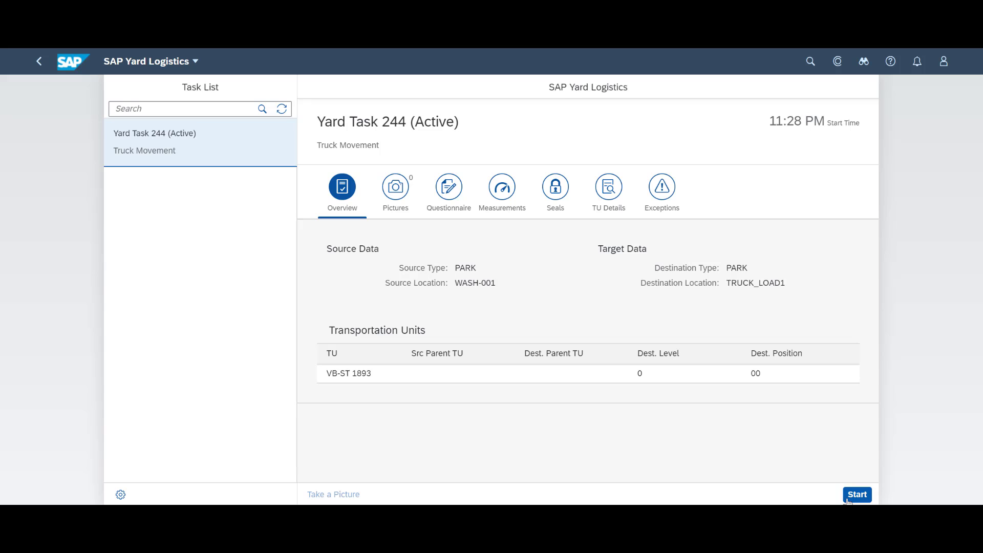
{"action": "left_click", "coordinate": [857, 494]}
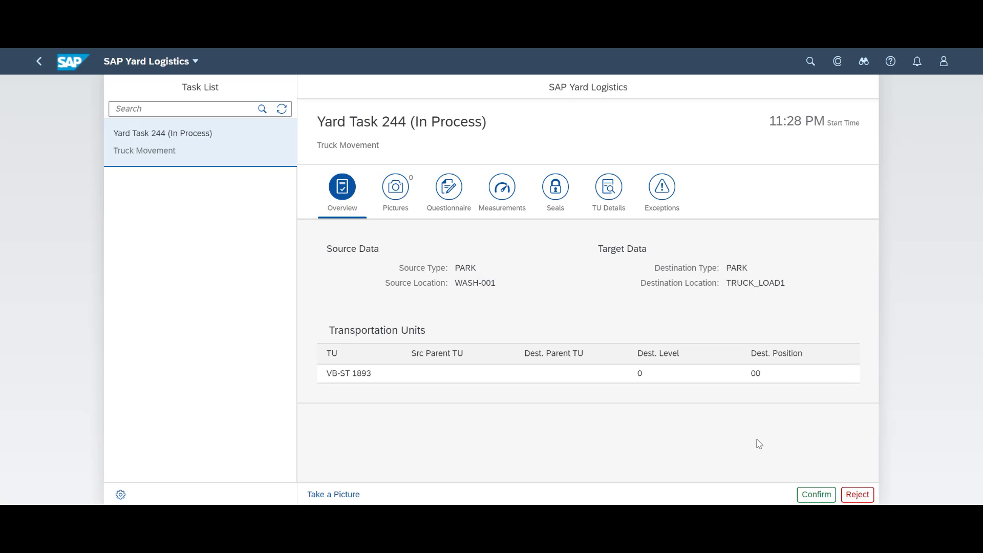
{"action": "left_click", "coordinate": [823, 498]}
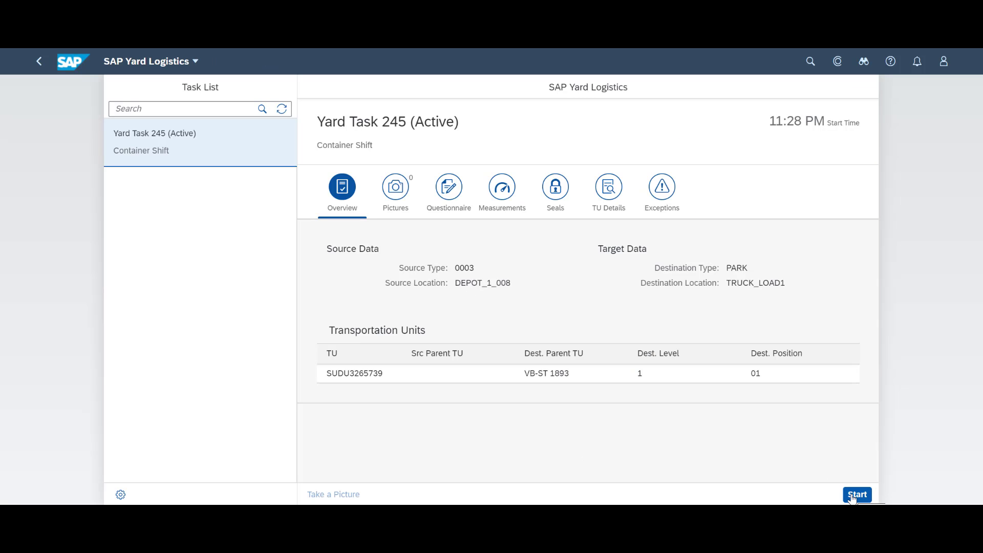
Step: Confirm container shift task 245, then check the 3D Yard Cockpit and yard order 52
{"action": "left_click", "coordinate": [853, 494]}
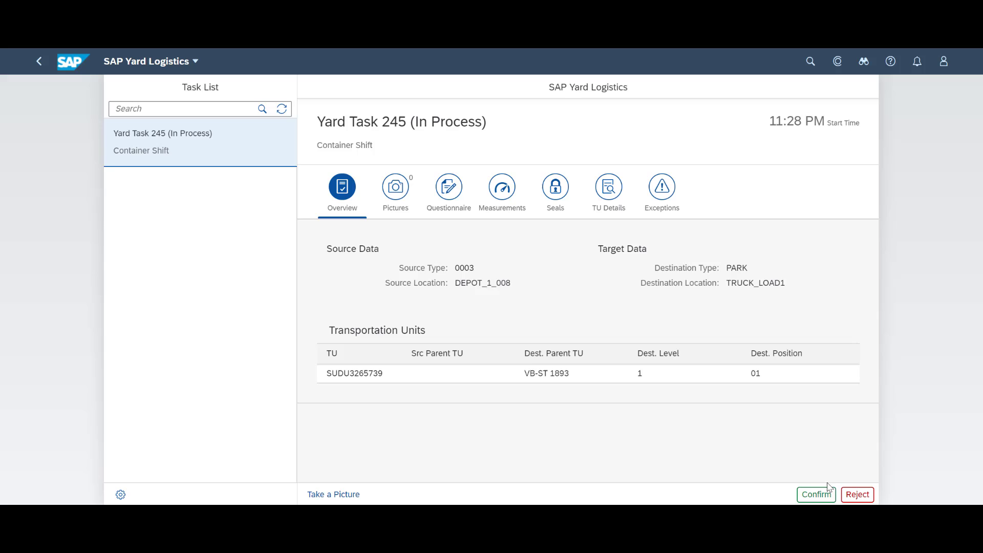
{"action": "left_click", "coordinate": [817, 495]}
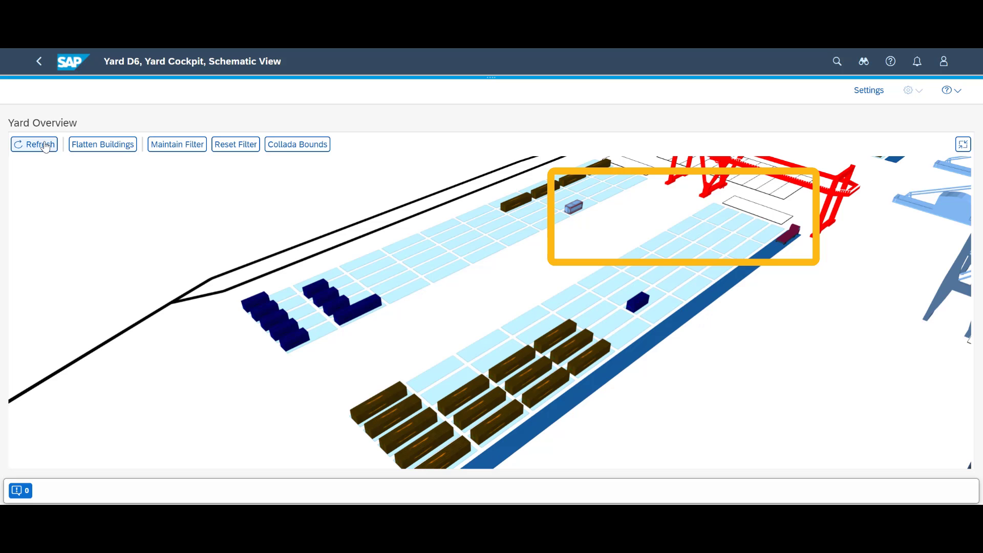
{"action": "left_click", "coordinate": [44, 145]}
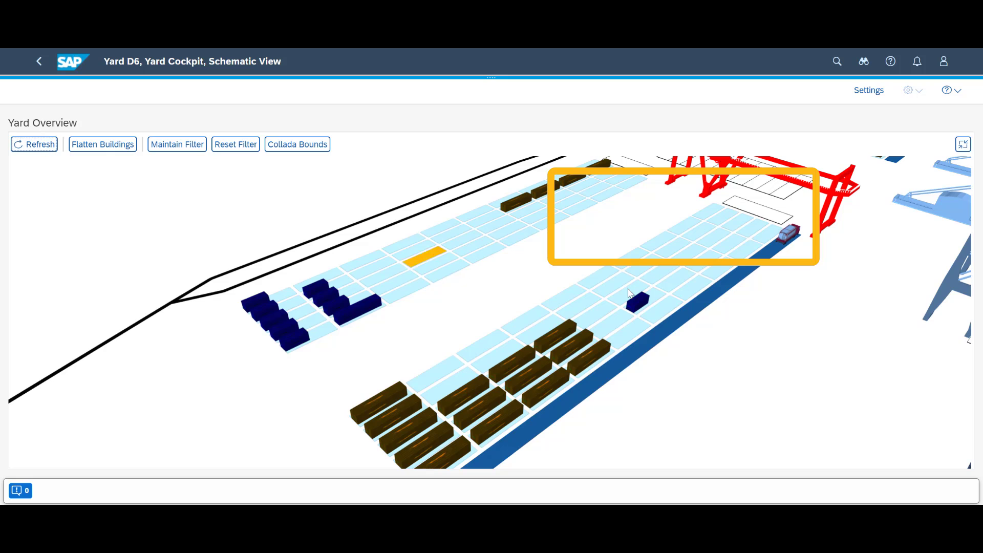
{"action": "mouse_move", "coordinate": [789, 239]}
{"action": "left_click", "coordinate": [791, 233]}
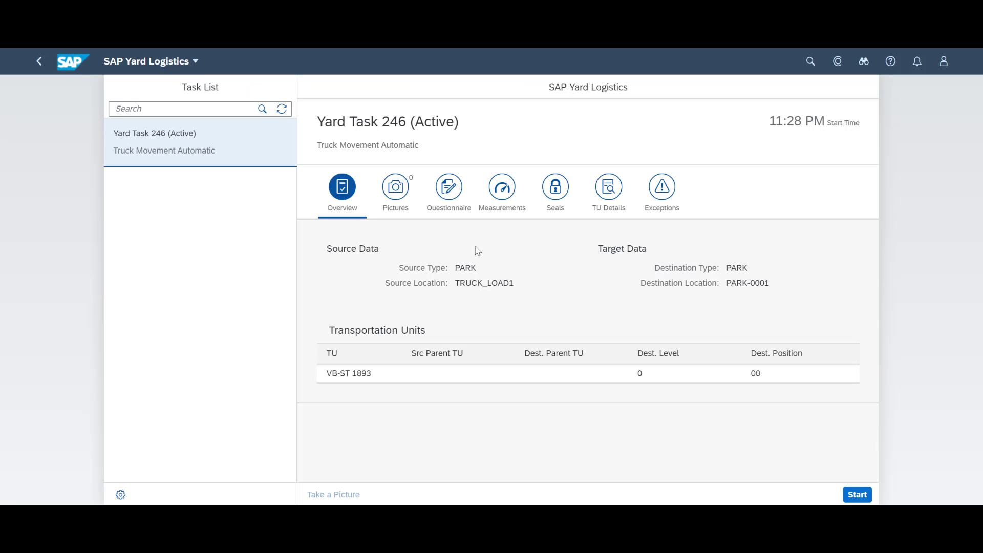
Step: Confirm automatic truck movement 246, then start truck check 247 and attempt to confirm it
{"action": "left_click", "coordinate": [857, 494]}
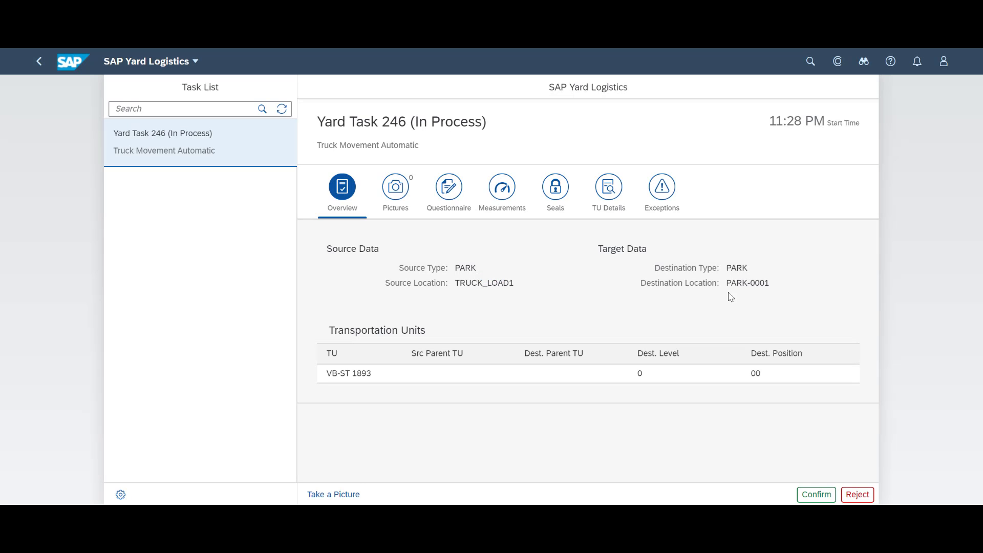
{"action": "left_click", "coordinate": [816, 495]}
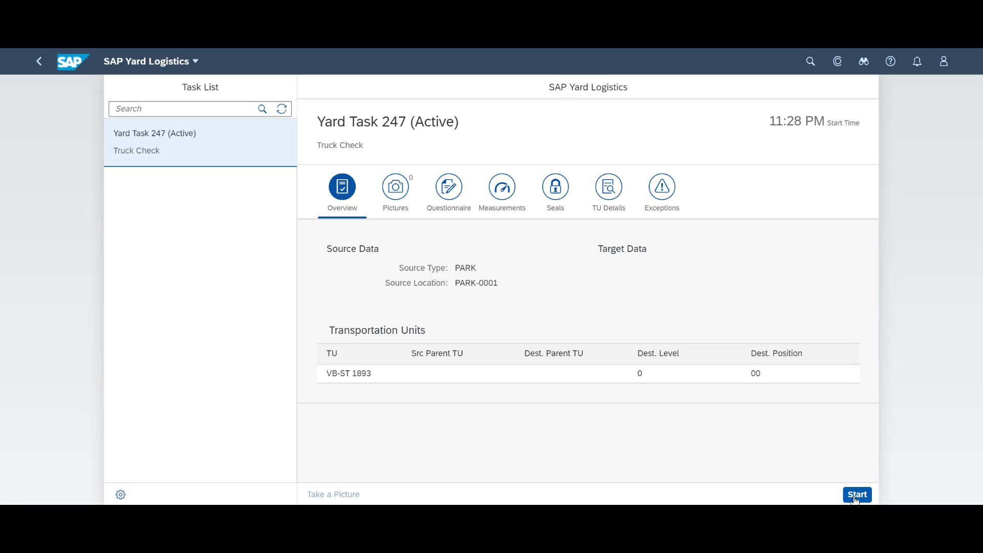
{"action": "left_click", "coordinate": [855, 497]}
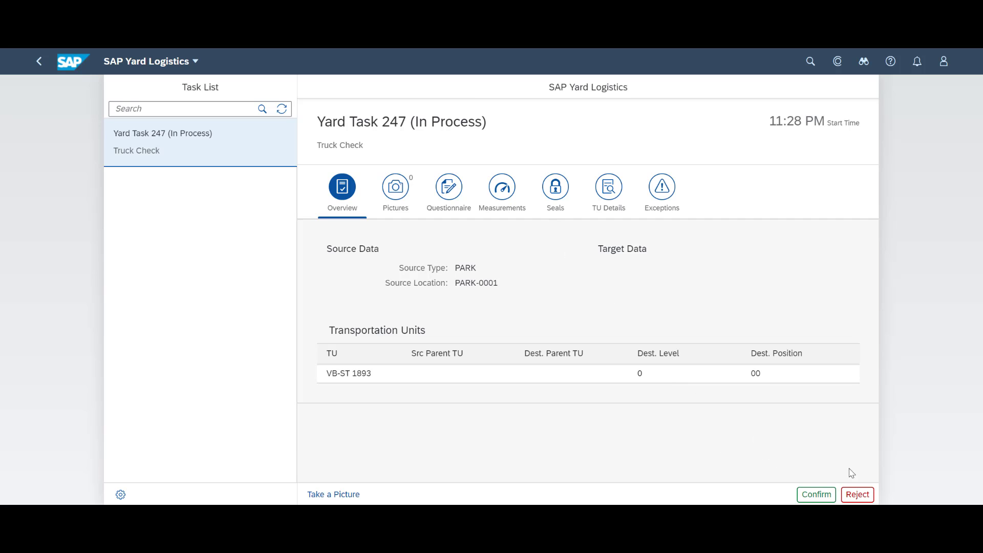
{"action": "left_click", "coordinate": [815, 495]}
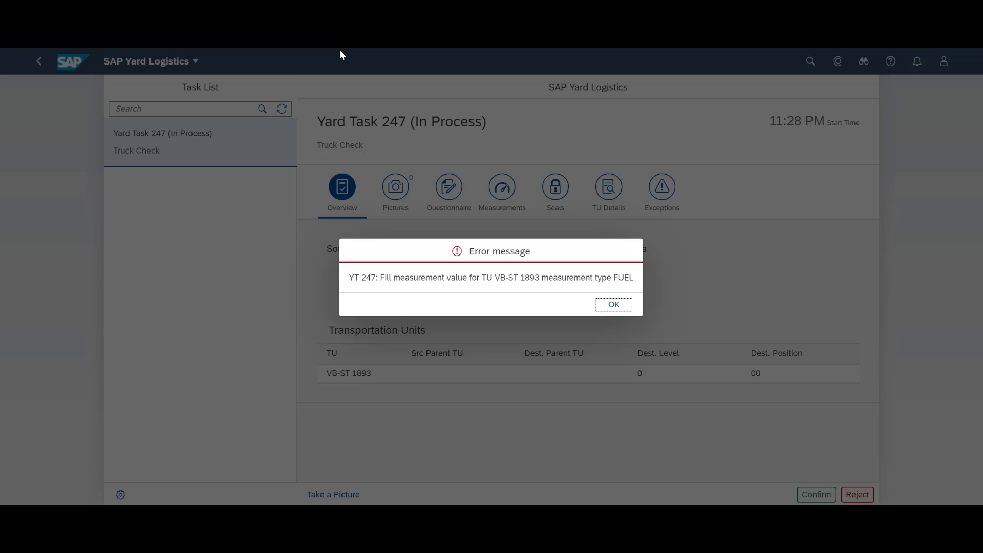
Step: Record the truck check measurements: TEMPER 15 °C and FUEL 400 L
{"action": "left_click", "coordinate": [621, 304]}
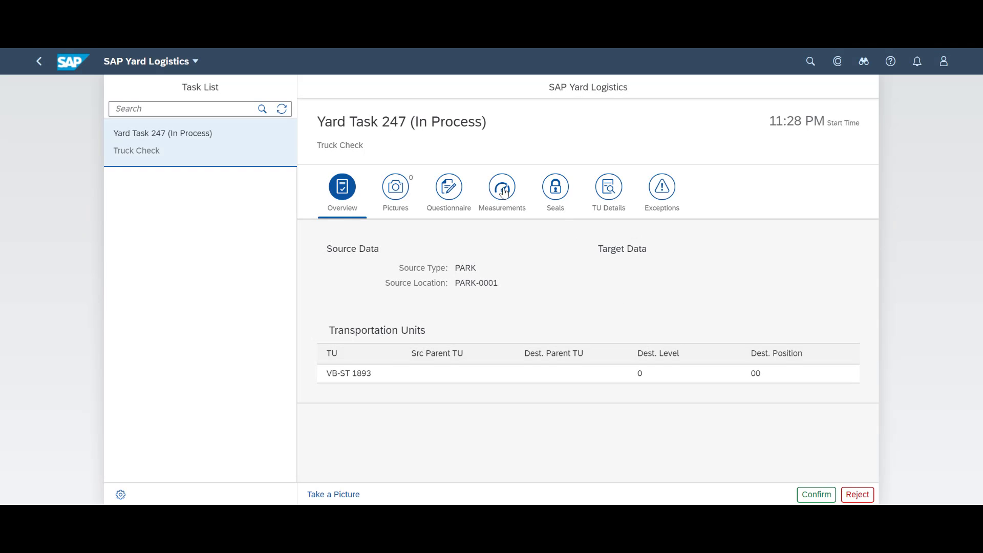
{"action": "left_click", "coordinate": [503, 192]}
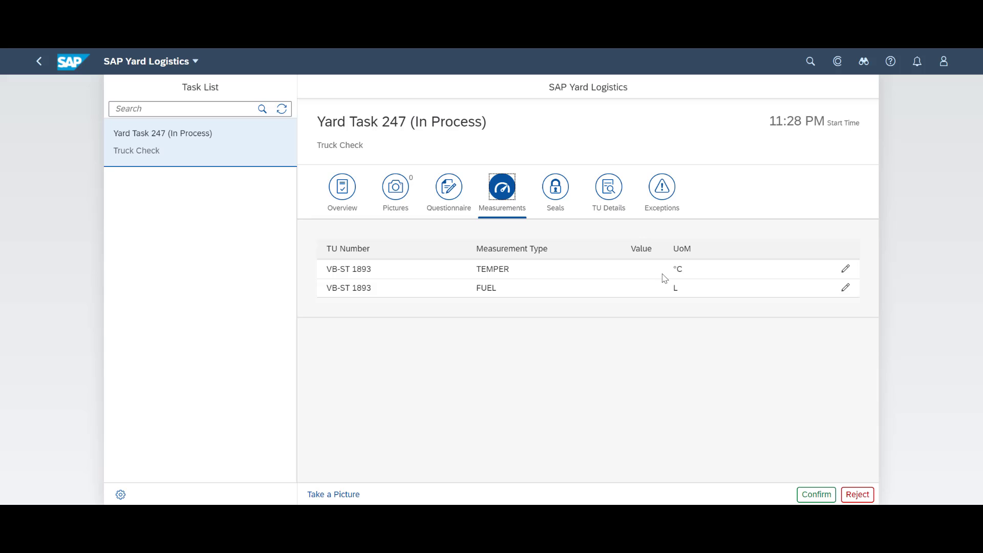
{"action": "left_click", "coordinate": [631, 277]}
{"action": "left_click", "coordinate": [845, 269]}
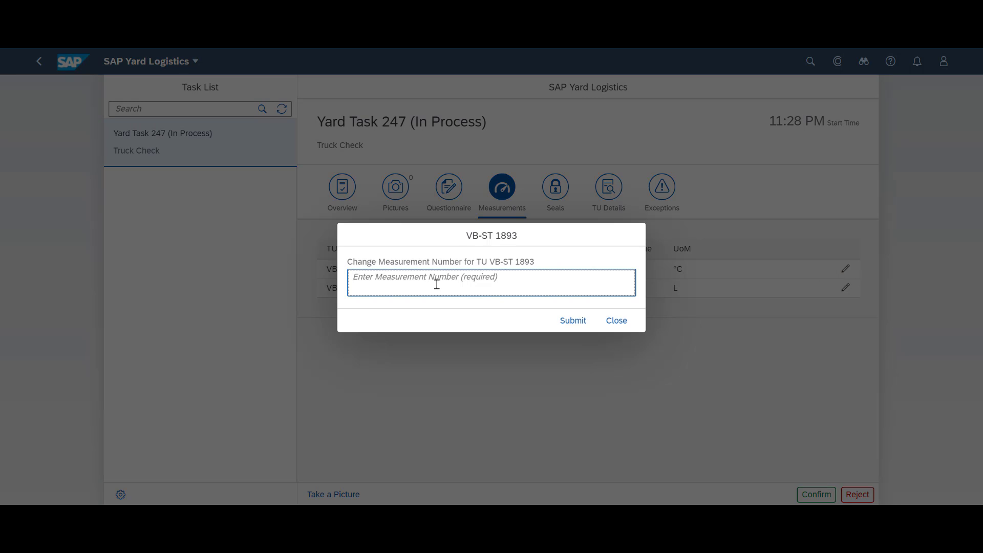
{"action": "type", "text": "15"}
{"action": "left_click", "coordinate": [584, 320]}
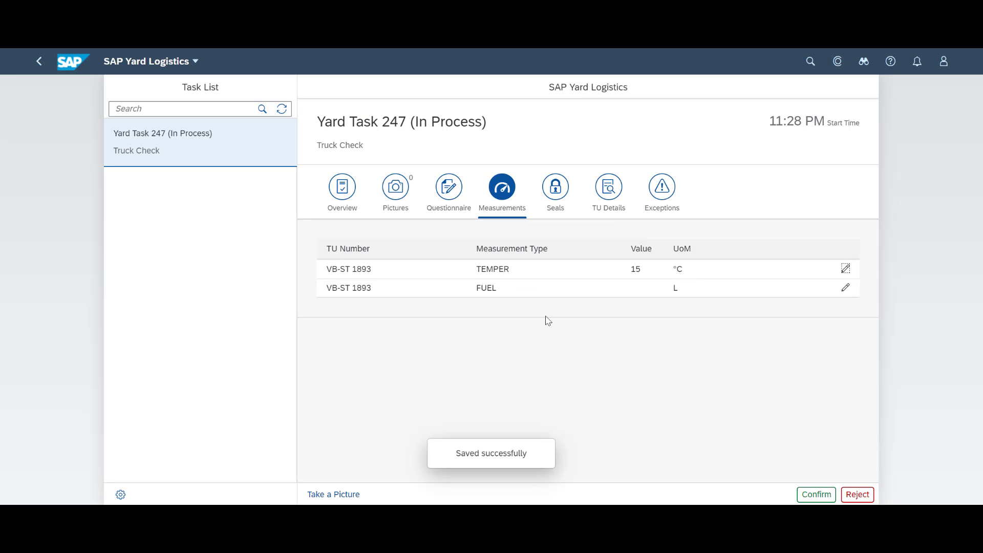
{"action": "left_click", "coordinate": [845, 288]}
{"action": "type", "text": "400"}
{"action": "key", "text": "Return"}
Step: Answer the questionnaire with No for visible damage and Yes for cleaning done, then confirm task 247
{"action": "left_click", "coordinate": [823, 495]}
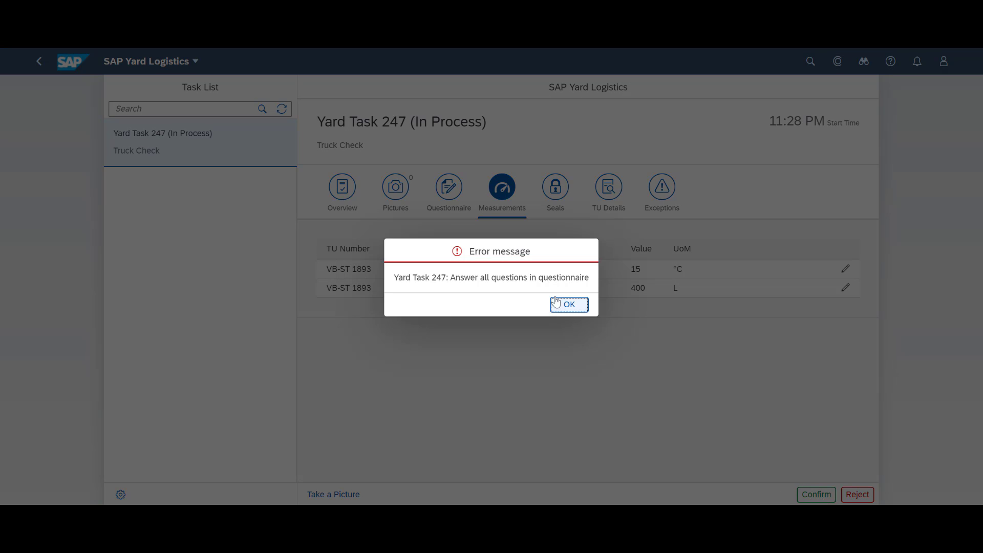
{"action": "left_click", "coordinate": [577, 306]}
{"action": "left_click", "coordinate": [435, 191]}
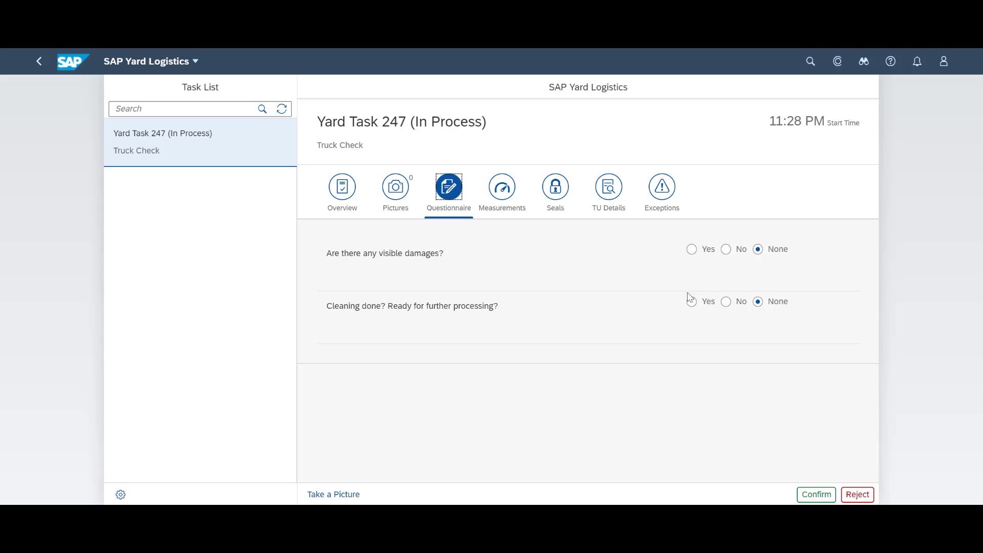
{"action": "left_click", "coordinate": [726, 250]}
{"action": "left_click", "coordinate": [692, 302]}
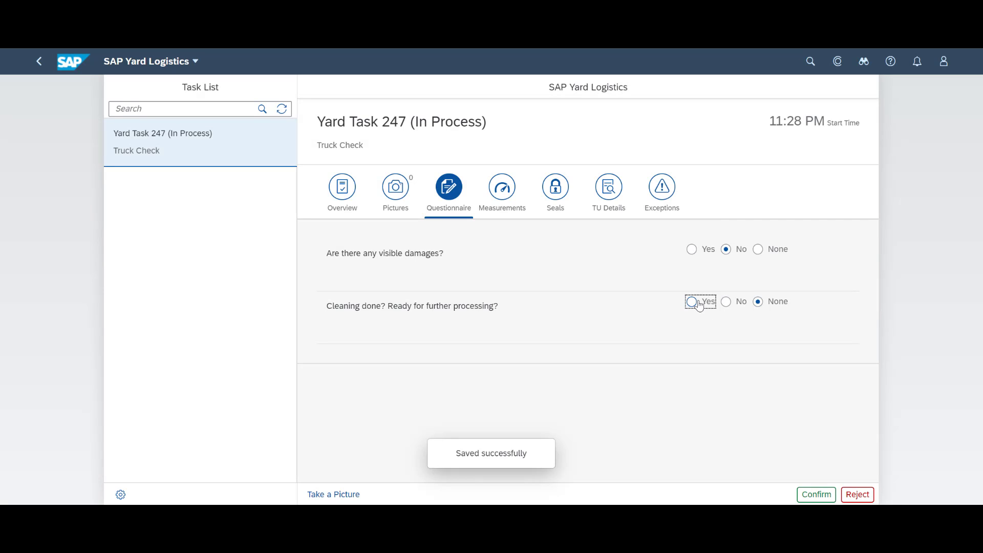
{"action": "left_click", "coordinate": [819, 494]}
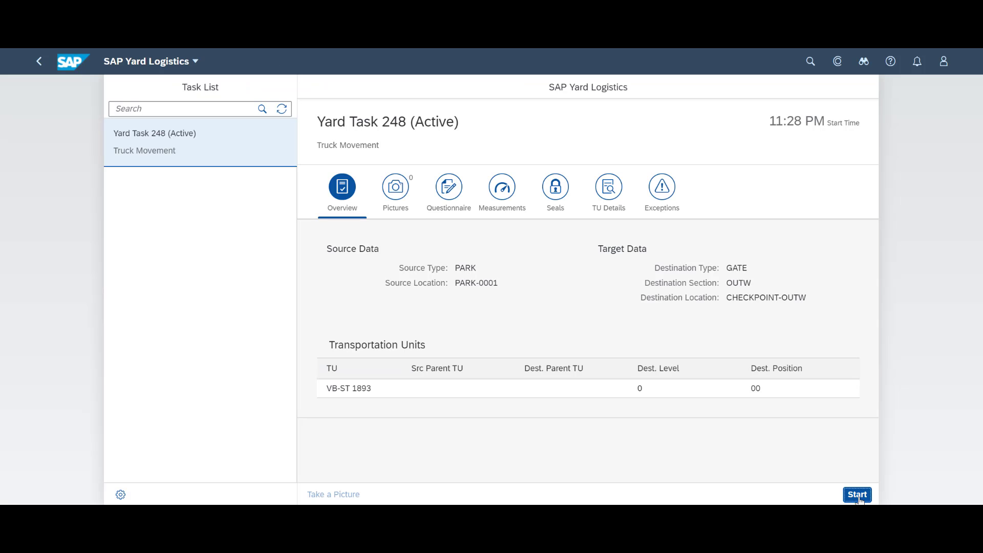
Step: Start and confirm task 248 to CHECKPOINT-OUTW, then check the truck out of yard order 52
{"action": "left_click", "coordinate": [845, 493]}
{"action": "left_click", "coordinate": [813, 493]}
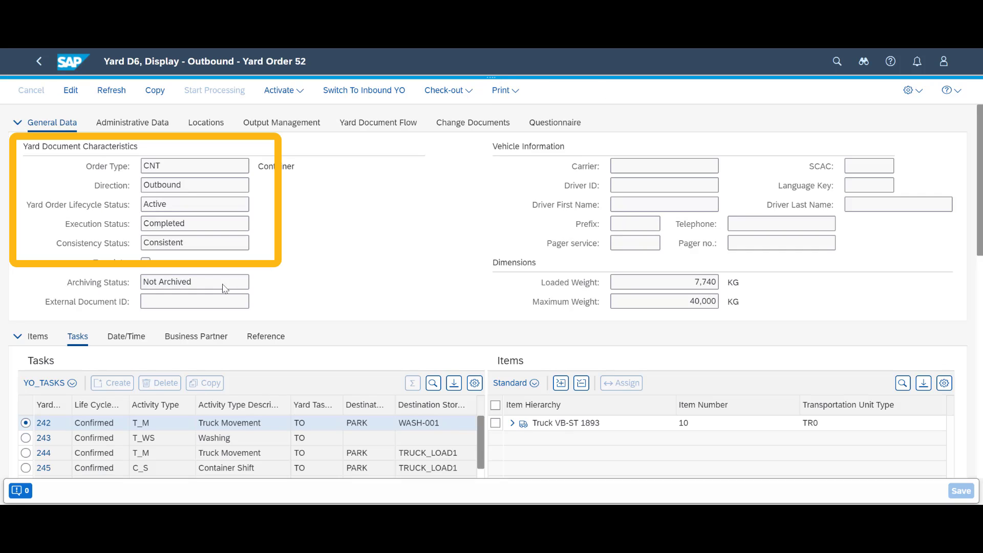
{"action": "left_click", "coordinate": [446, 90]}
{"action": "left_click", "coordinate": [450, 103]}
{"action": "left_click", "coordinate": [520, 337]}
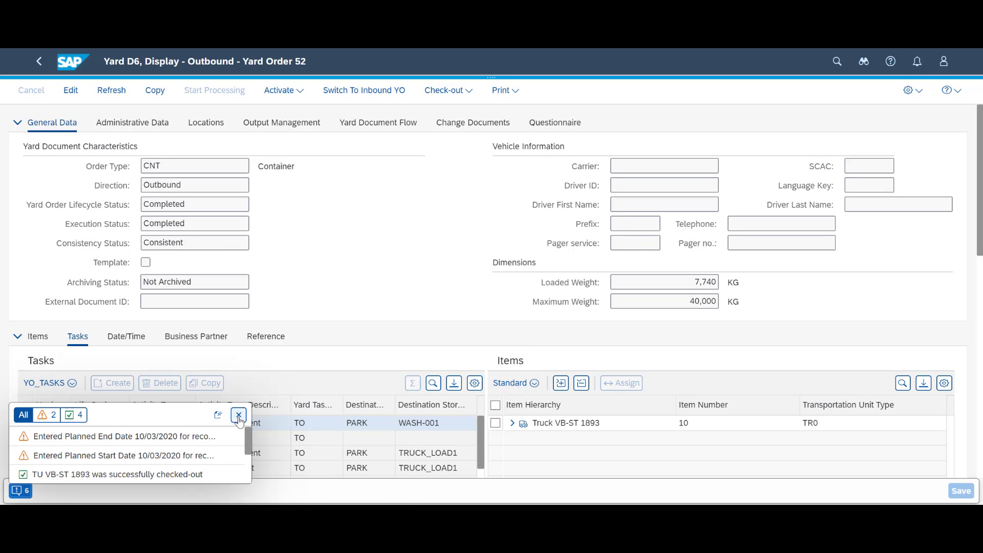
{"action": "left_click", "coordinate": [239, 414]}
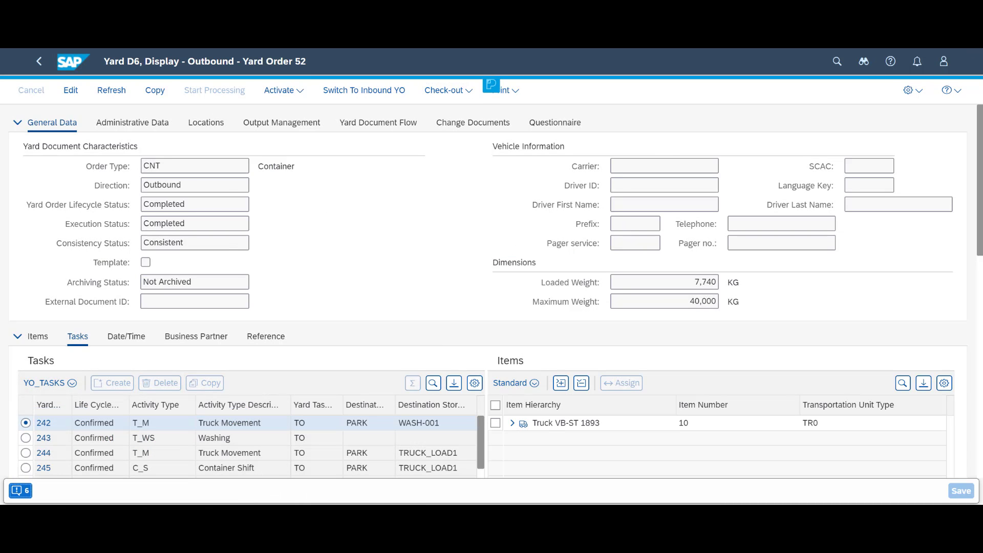